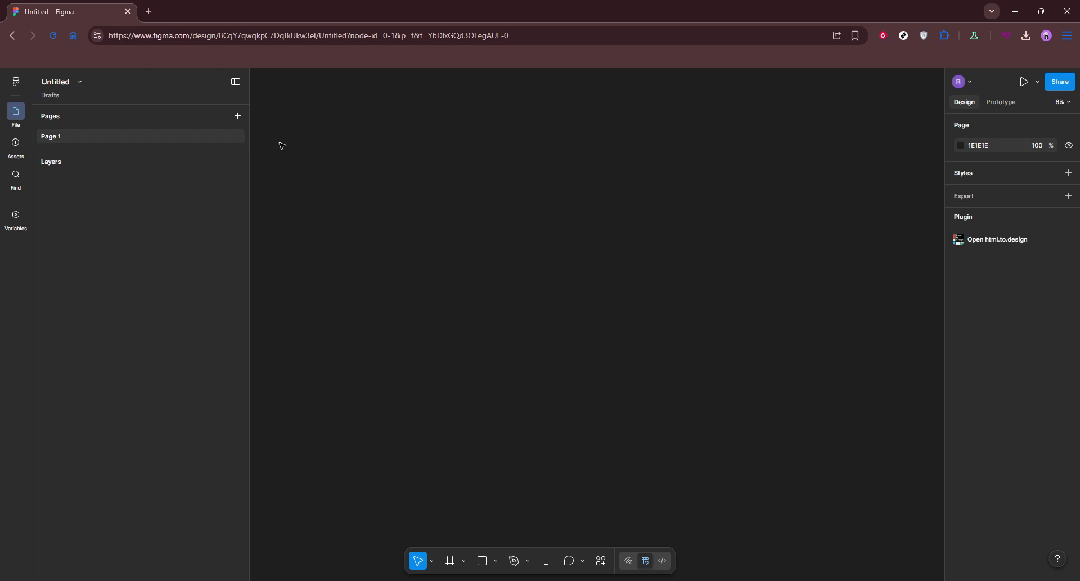
- Search the plugins for "html to design", run html.to.design, and move its window over the empty canvas
click(16, 82)
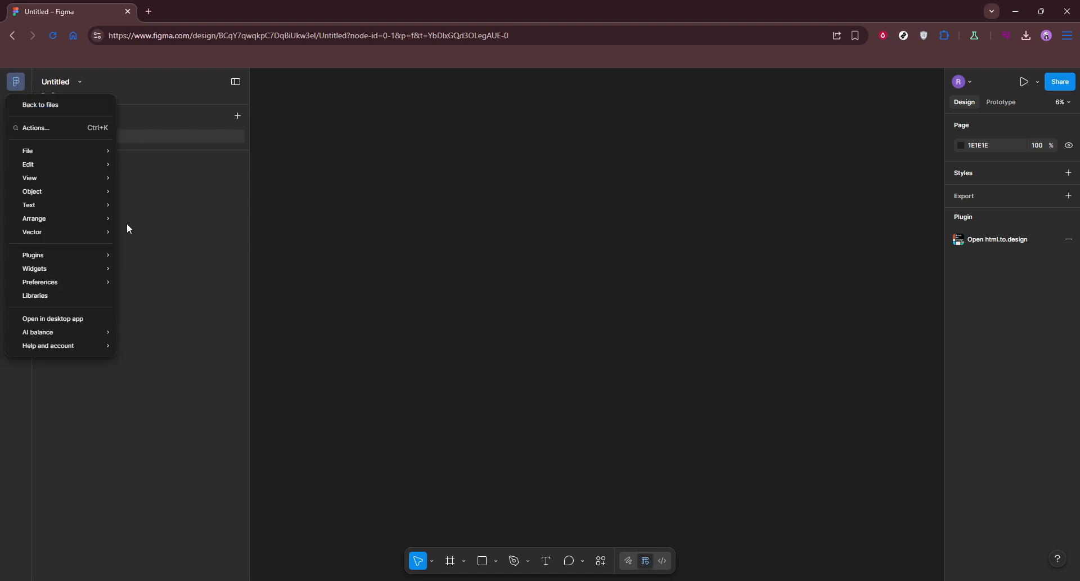
mouse_move(111, 261)
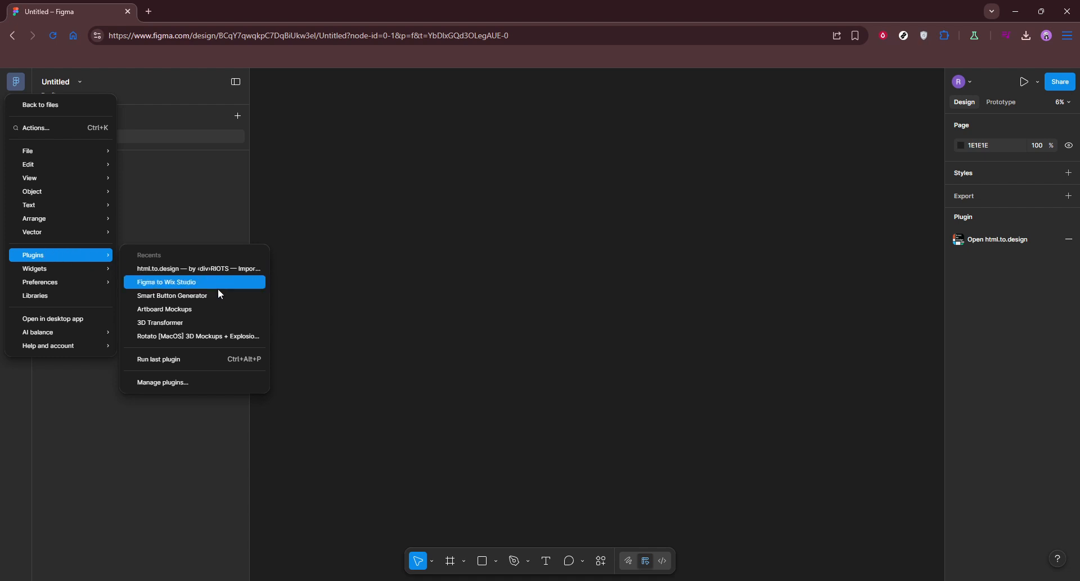
click(169, 383)
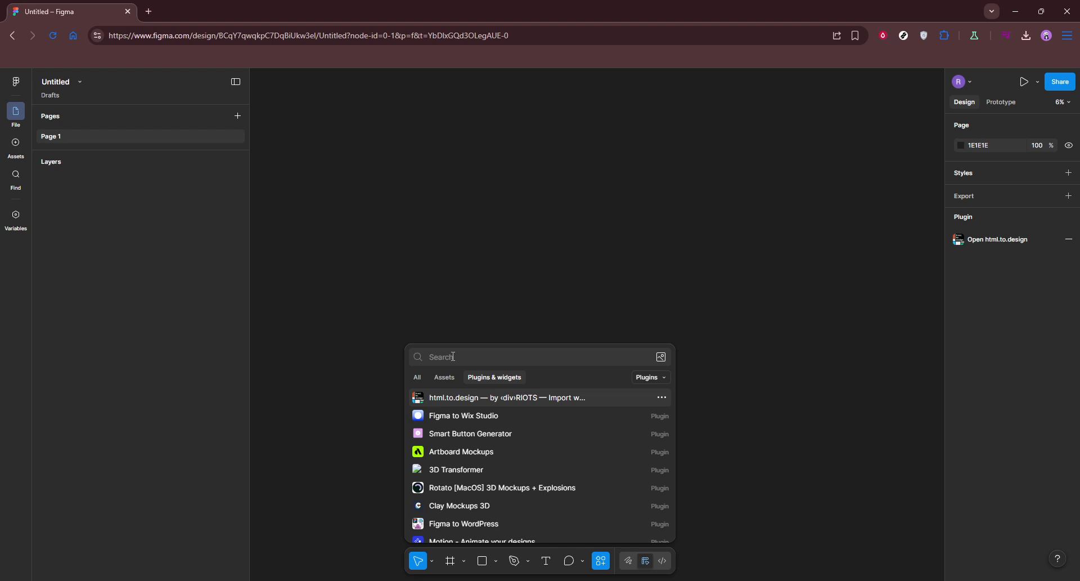
text(html)
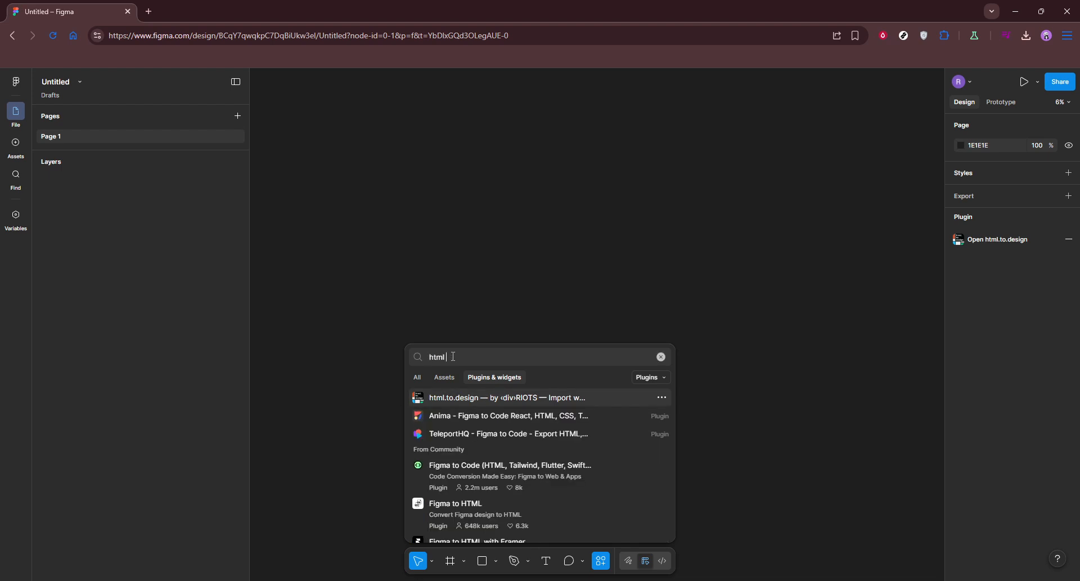
text( to desi)
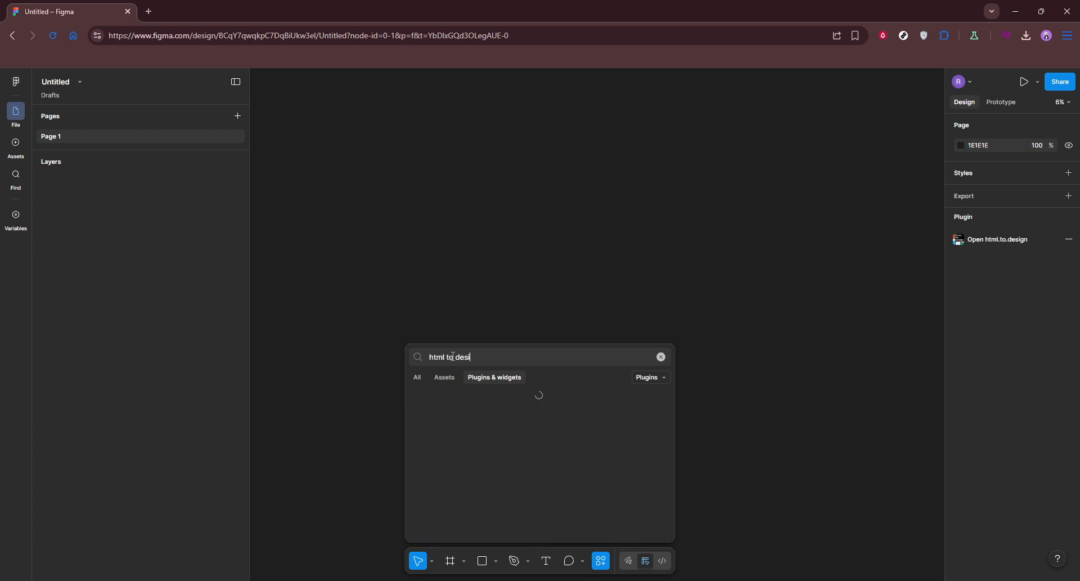
text(gn)
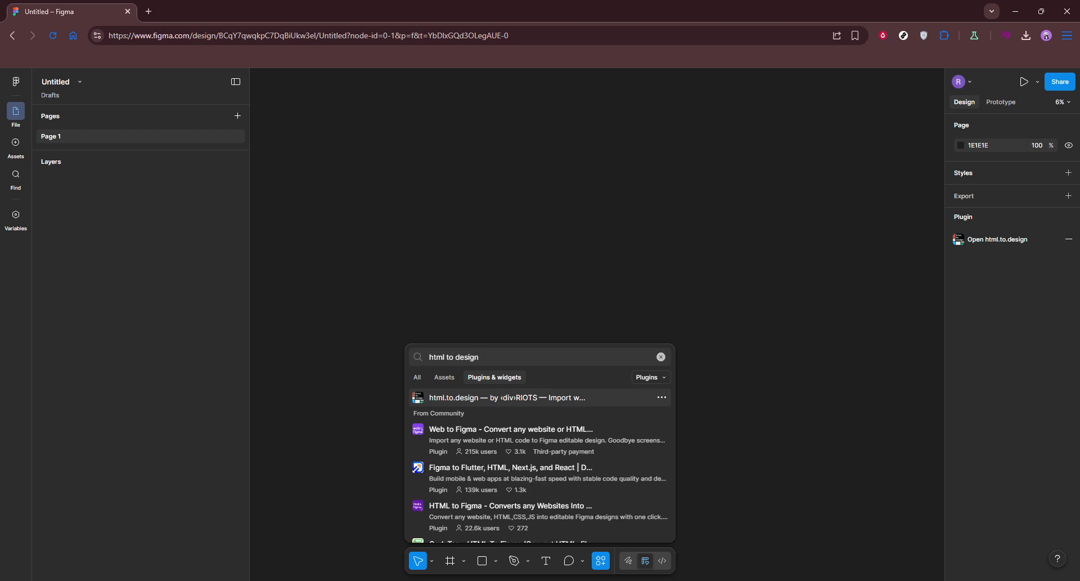
click(479, 398)
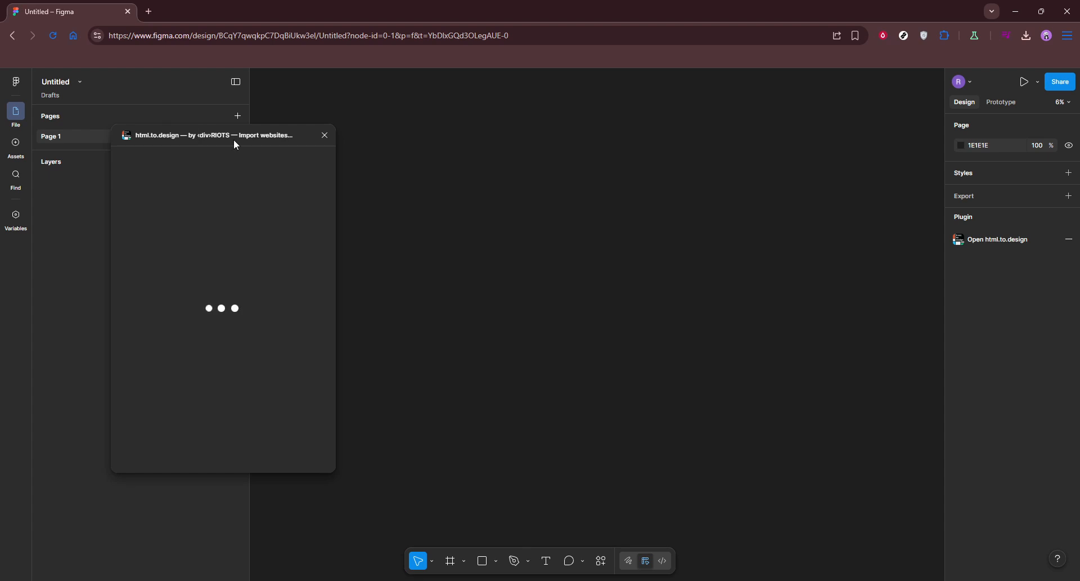
drag(236, 145, 576, 156)
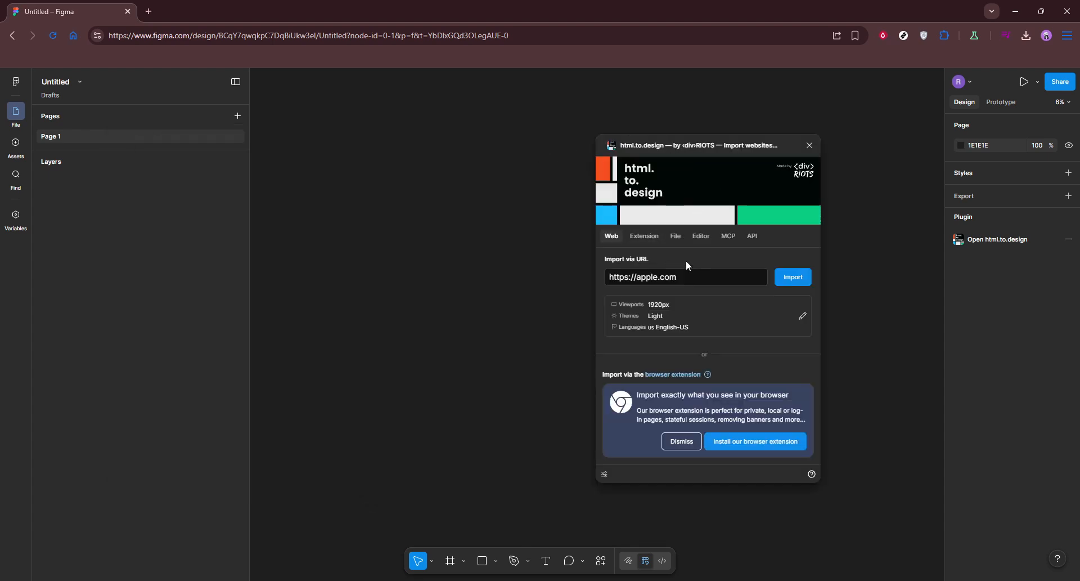
- Import netflix.com by URL with the import options left as they are, and close the import summary
click(689, 278)
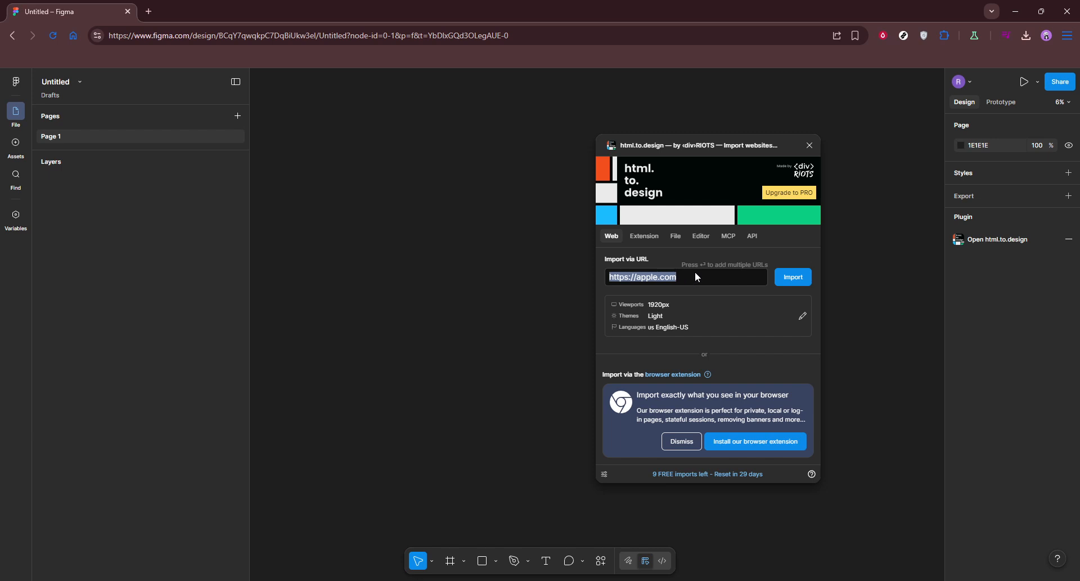
text(netfl)
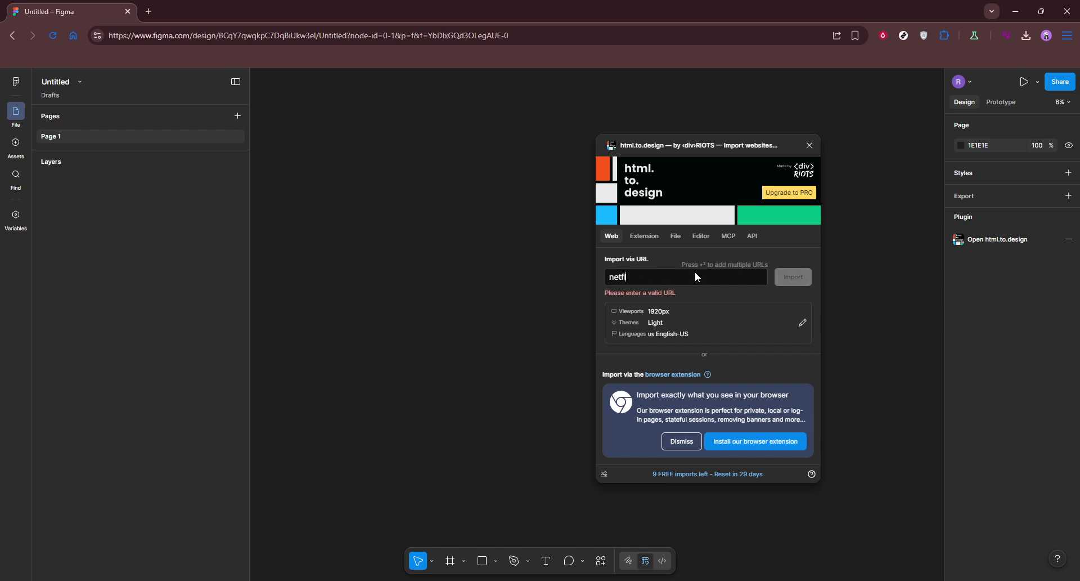
text(ix.com)
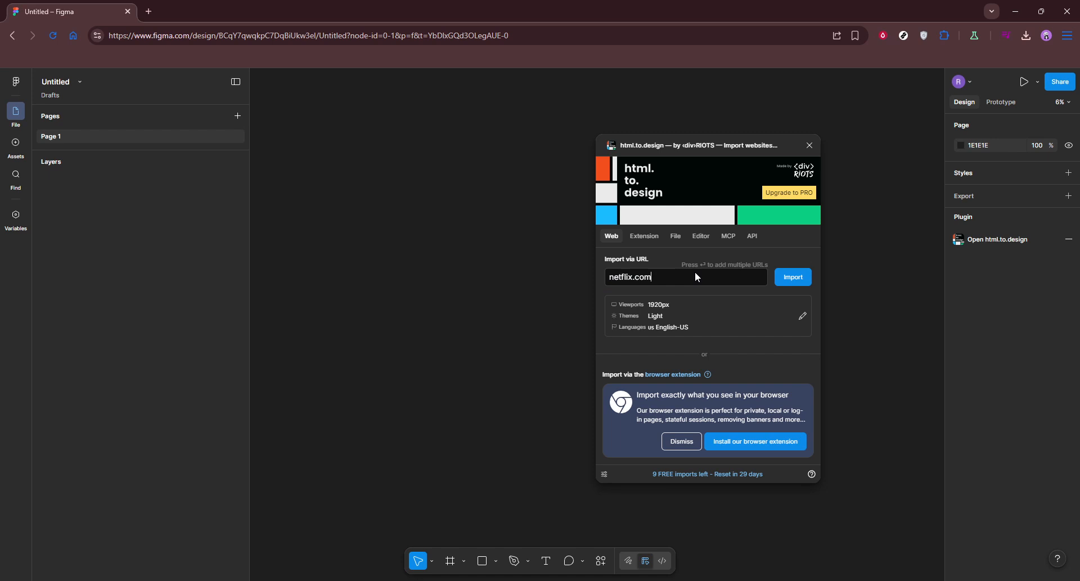
click(791, 279)
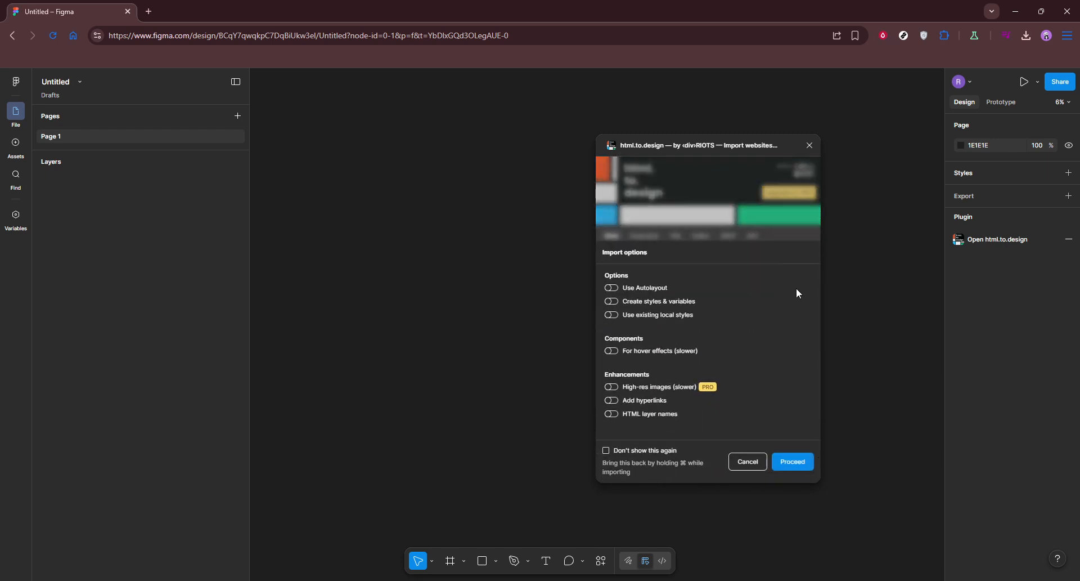
click(798, 460)
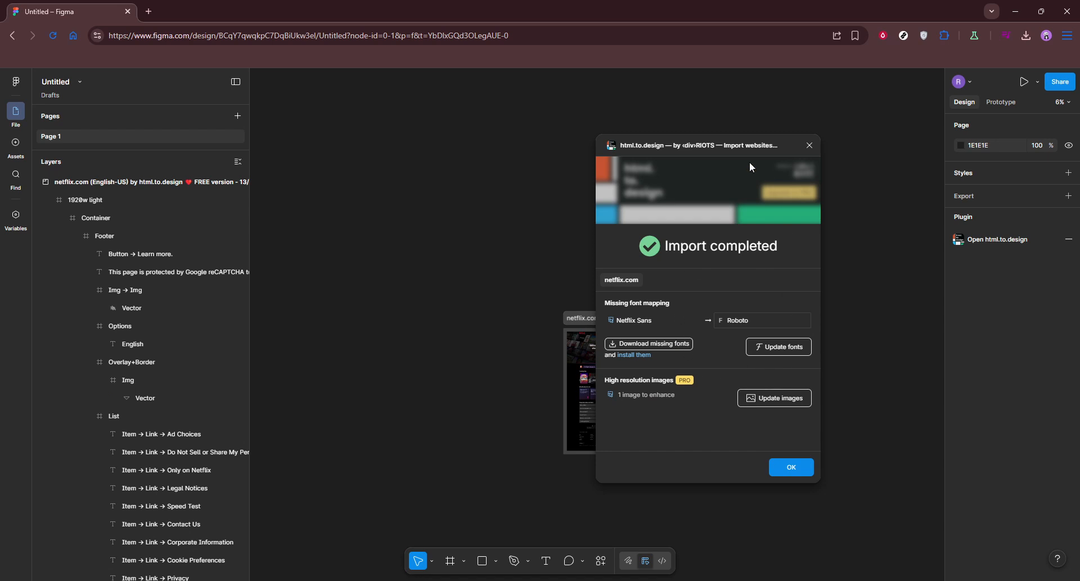
click(786, 468)
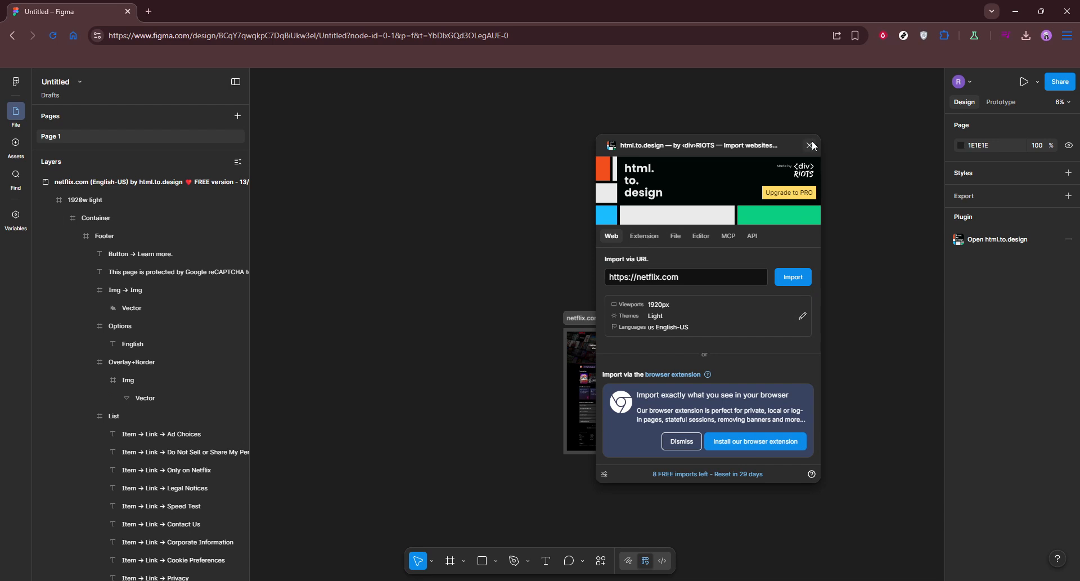
- Move the plugin window off the imported page and select the hero text "Starts at $7.99. Cancel anytime." to inspect it
drag(793, 149, 411, 104)
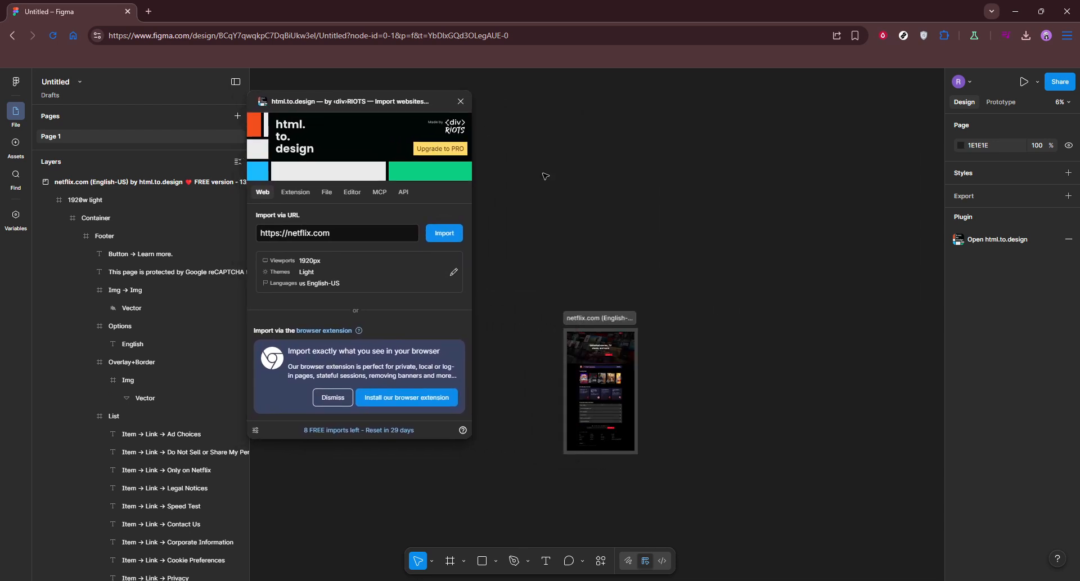
scroll(623, 394, up, 2)
scroll(623, 393, up, 10)
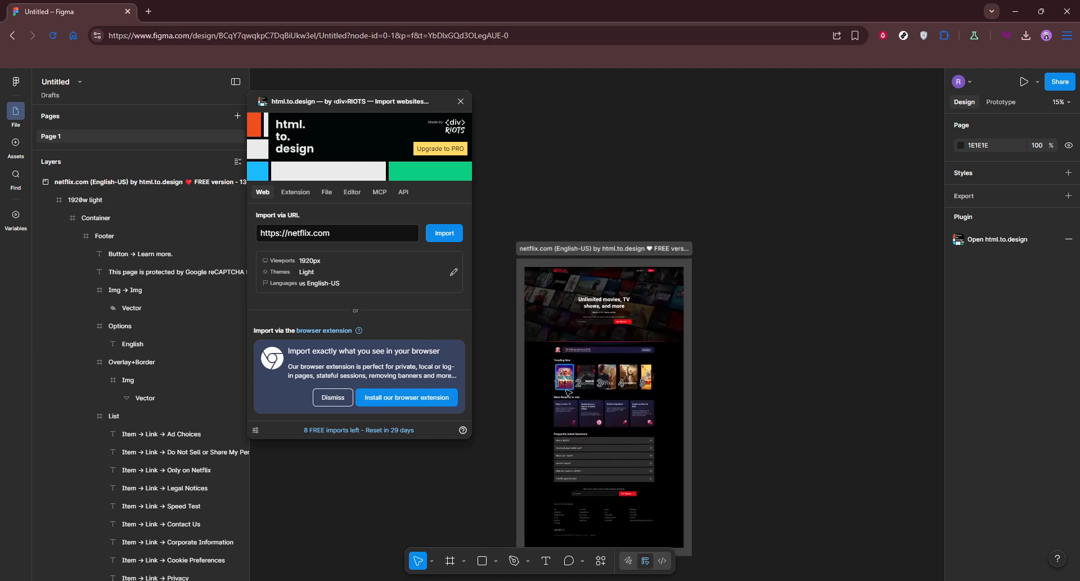
scroll(683, 231, up, 3)
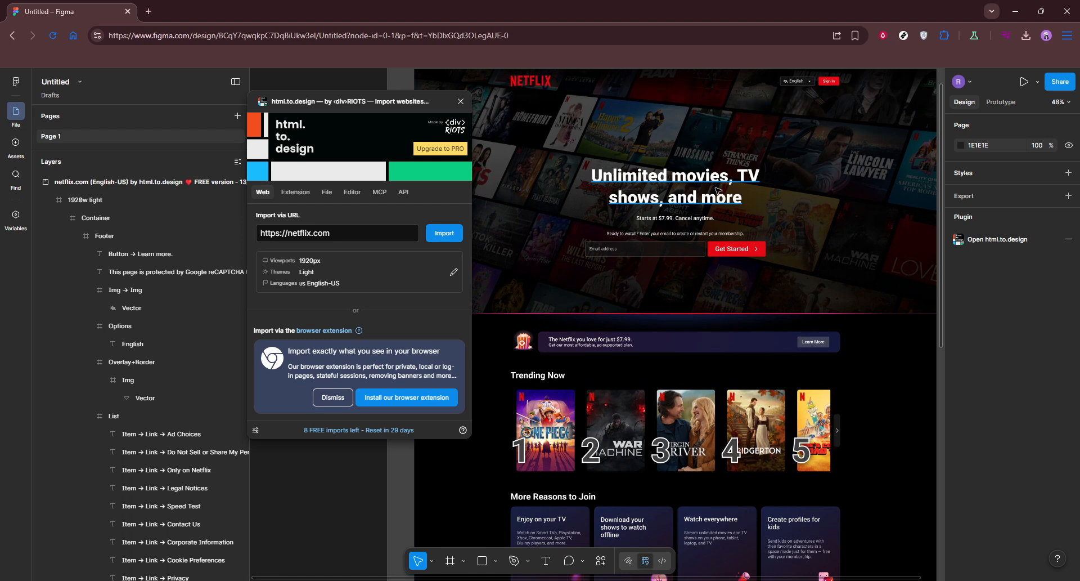
scroll(683, 188, up, 5)
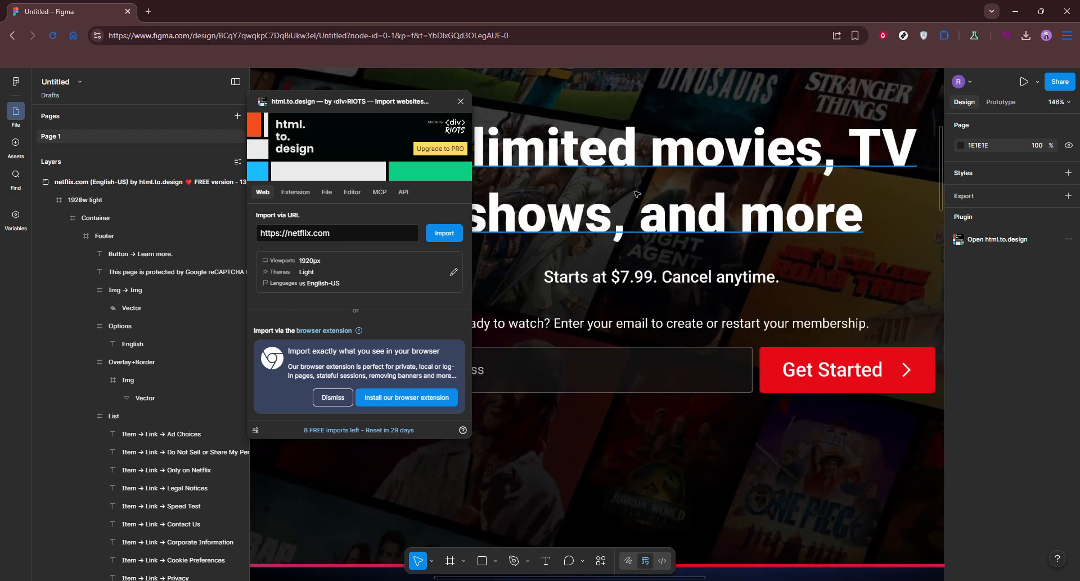
click(632, 296)
click(632, 287)
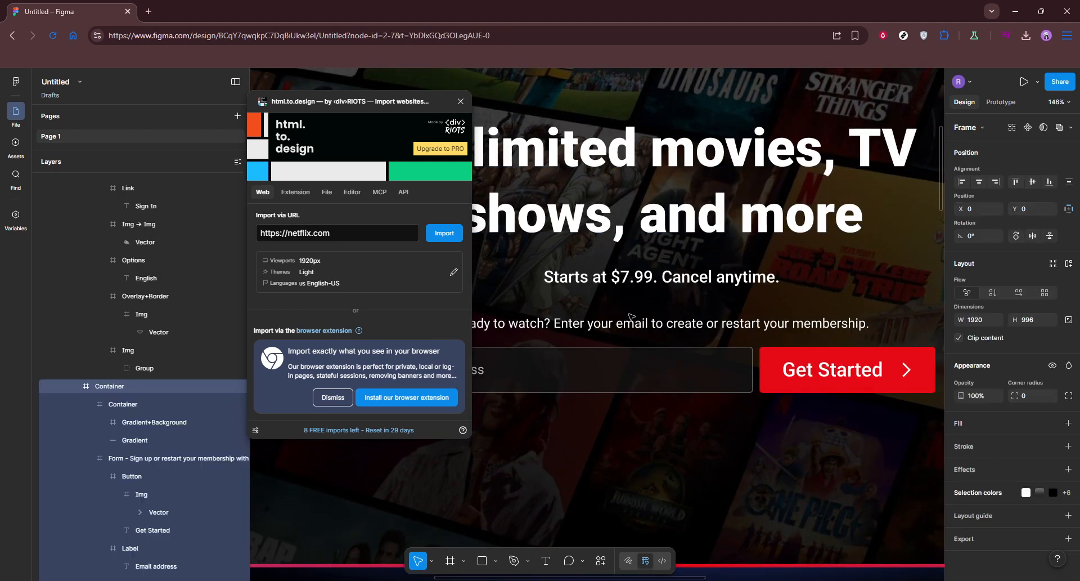
click(634, 284)
- Select the ONE PIECE card in the Trending Now row and examine its layers and image up close
scroll(634, 283, down, 5)
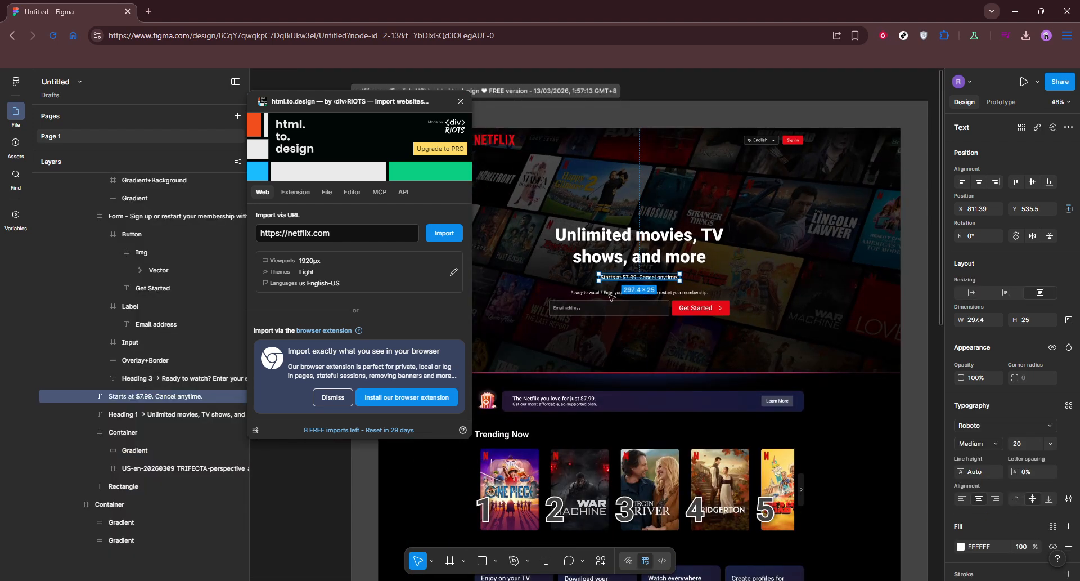
scroll(602, 416, down, 1)
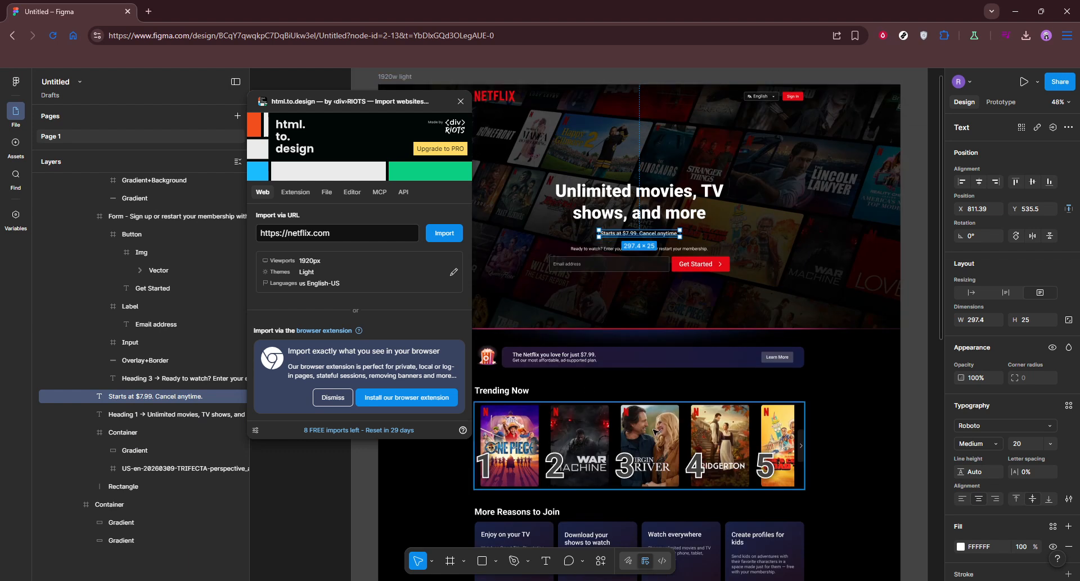
click(515, 435)
click(514, 435)
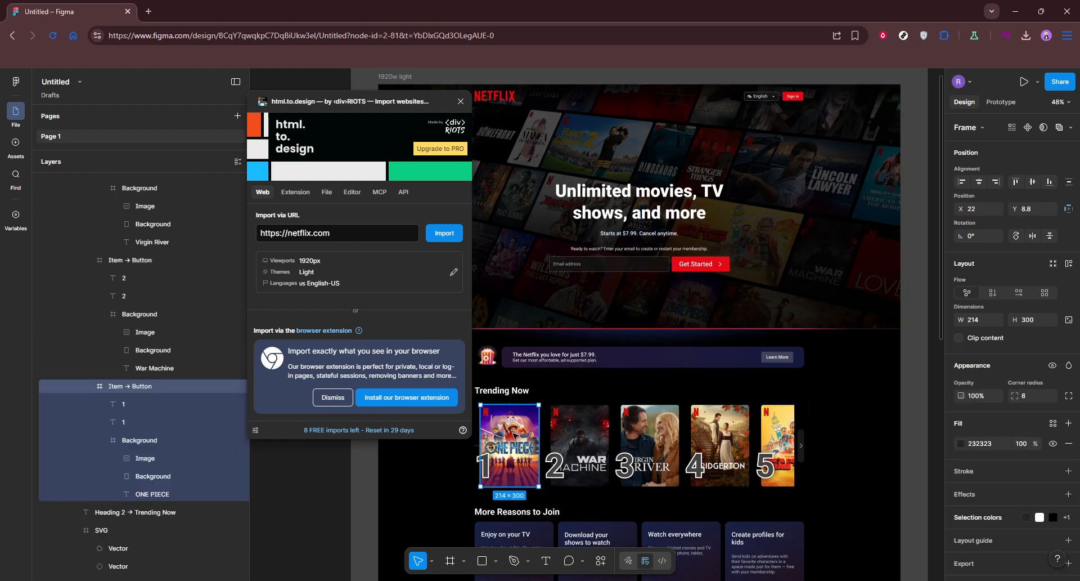
scroll(509, 442, up, 5)
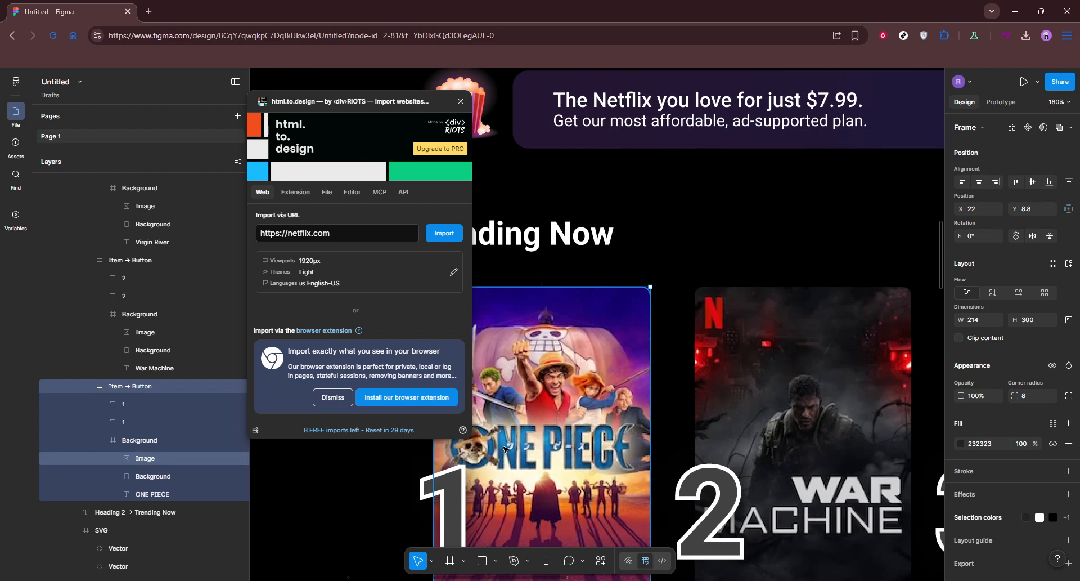
scroll(502, 449, up, 3)
scroll(505, 448, down, 4)
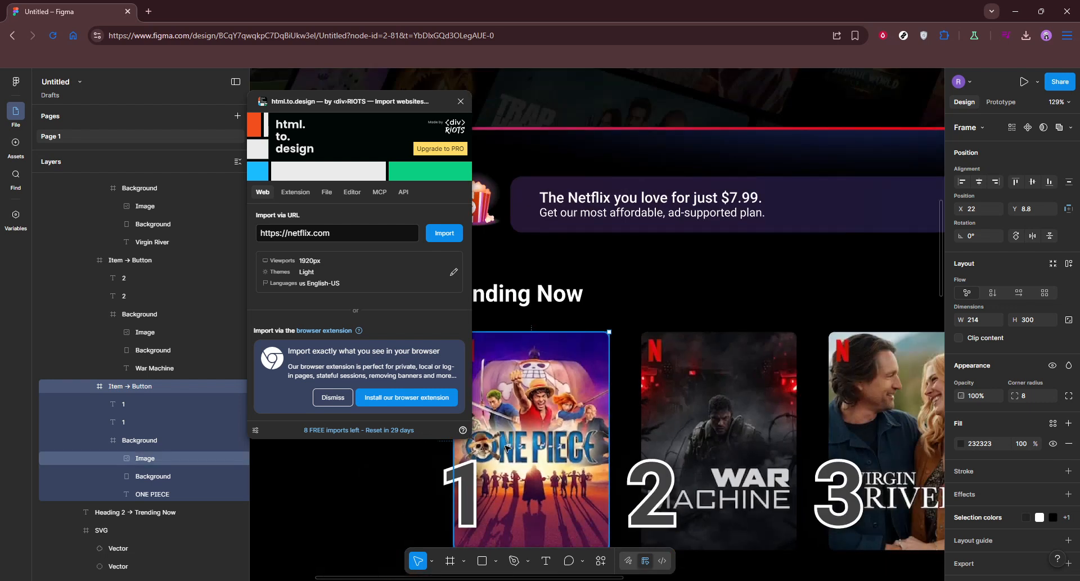
- Review the whole imported page, from the FAQ and footer back up to the feature cards, hero section and header
scroll(507, 447, down, 5)
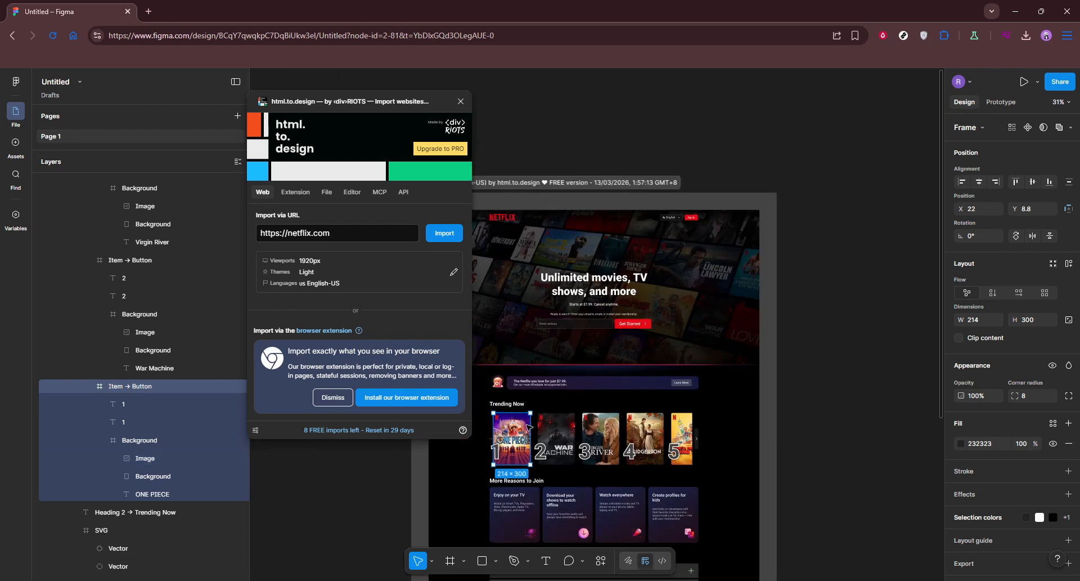
scroll(544, 412, down, 2)
scroll(544, 412, down, 3)
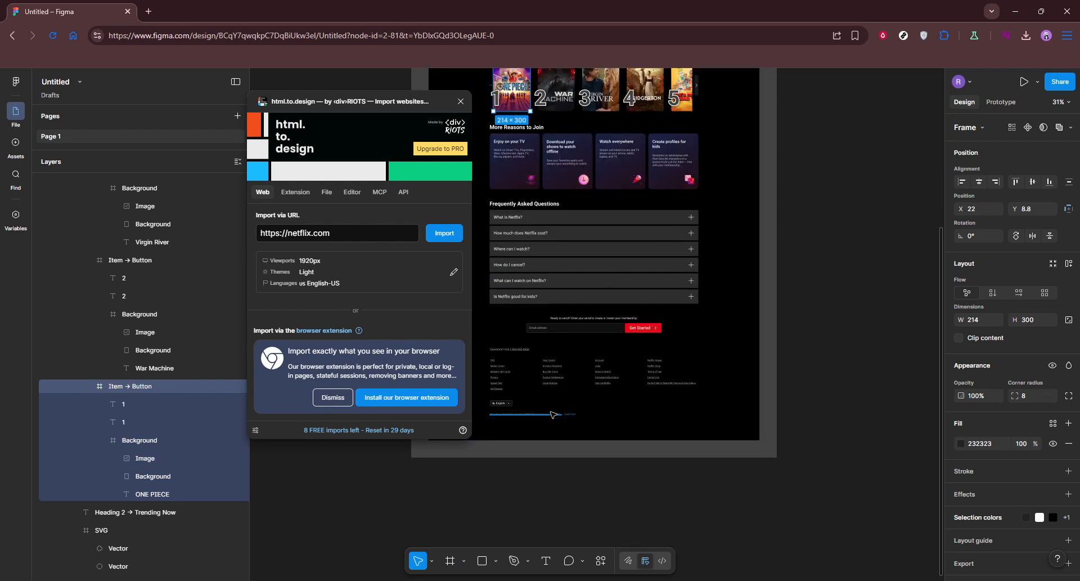
scroll(554, 415, up, 2)
scroll(553, 415, up, 2)
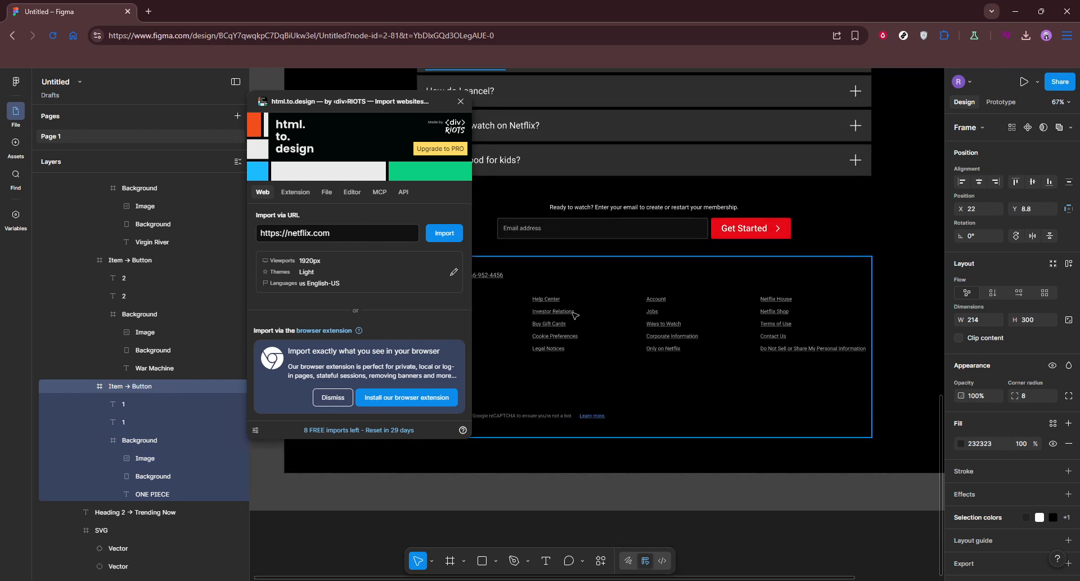
scroll(557, 332, up, 10)
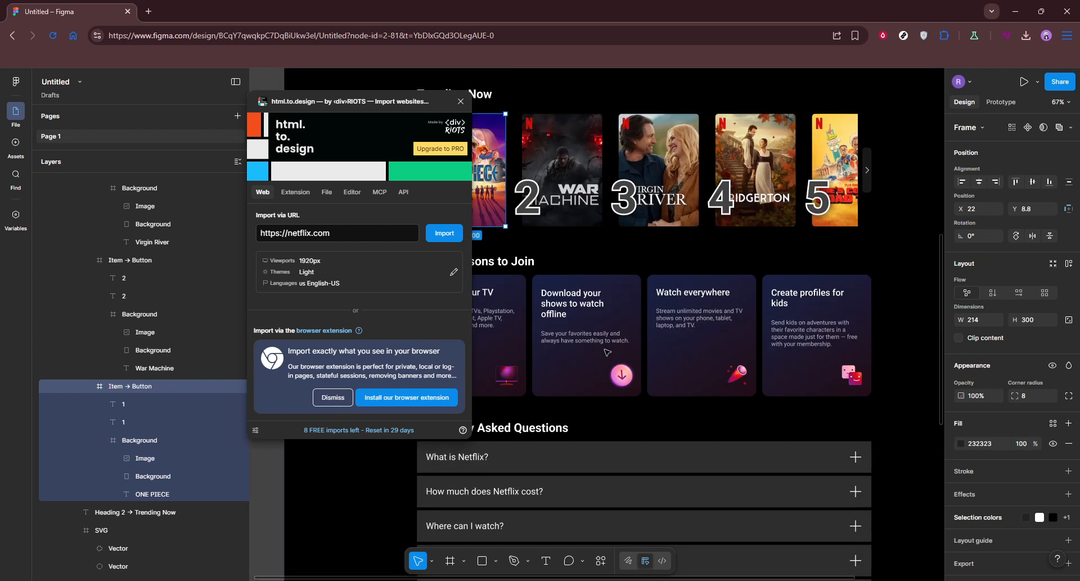
scroll(607, 350, up, 2)
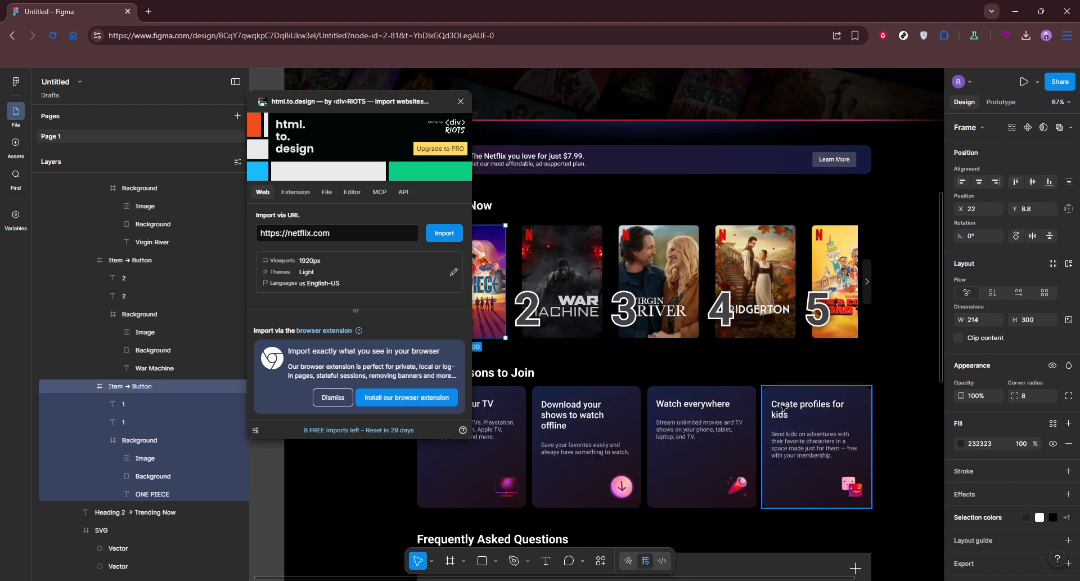
scroll(784, 407, up, 5)
scroll(839, 328, up, 5)
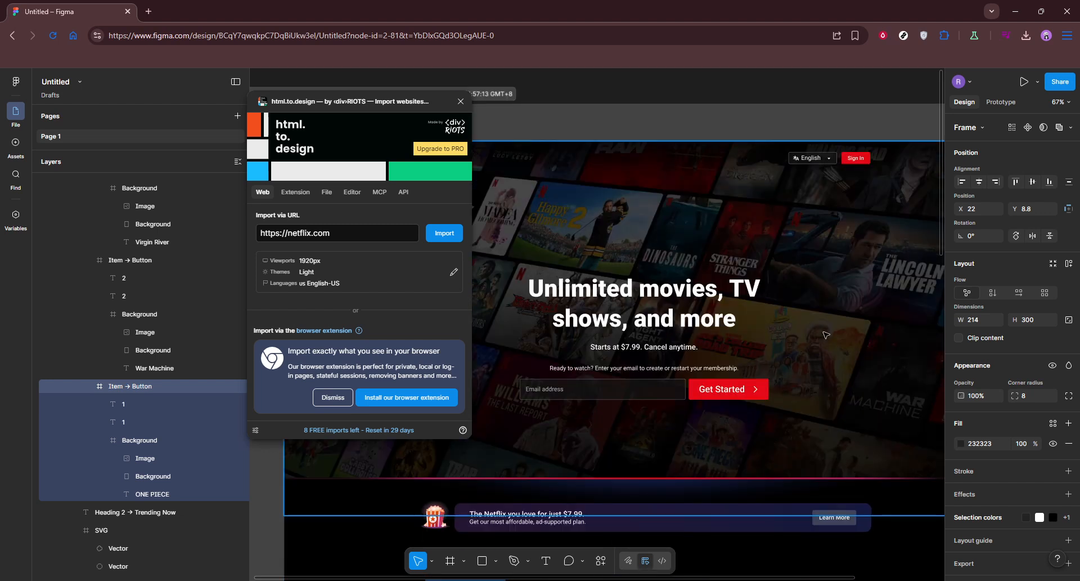
scroll(839, 328, up, 1)
scroll(892, 179, up, 5)
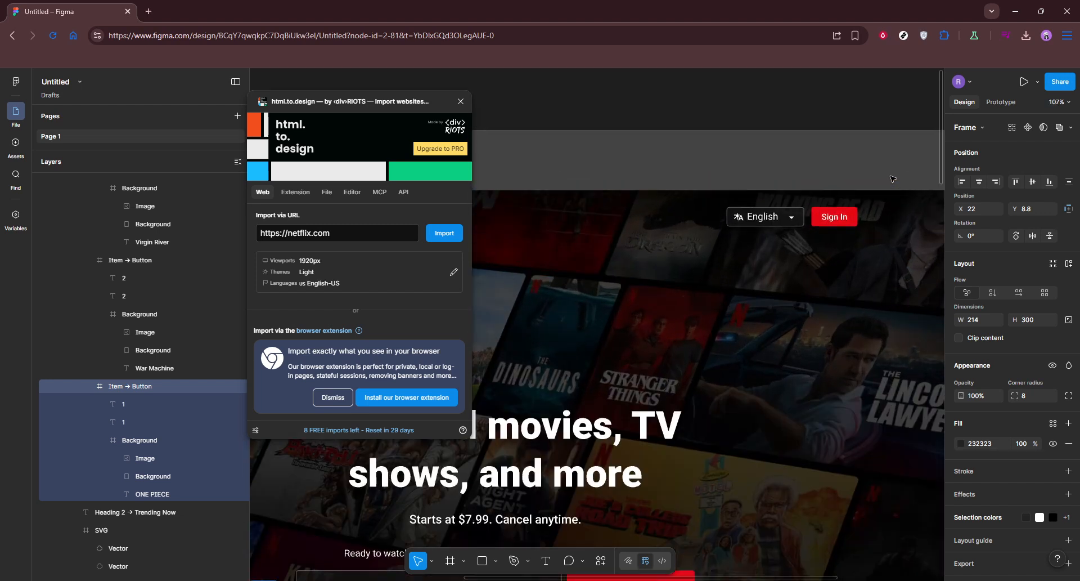
scroll(871, 242, down, 6)
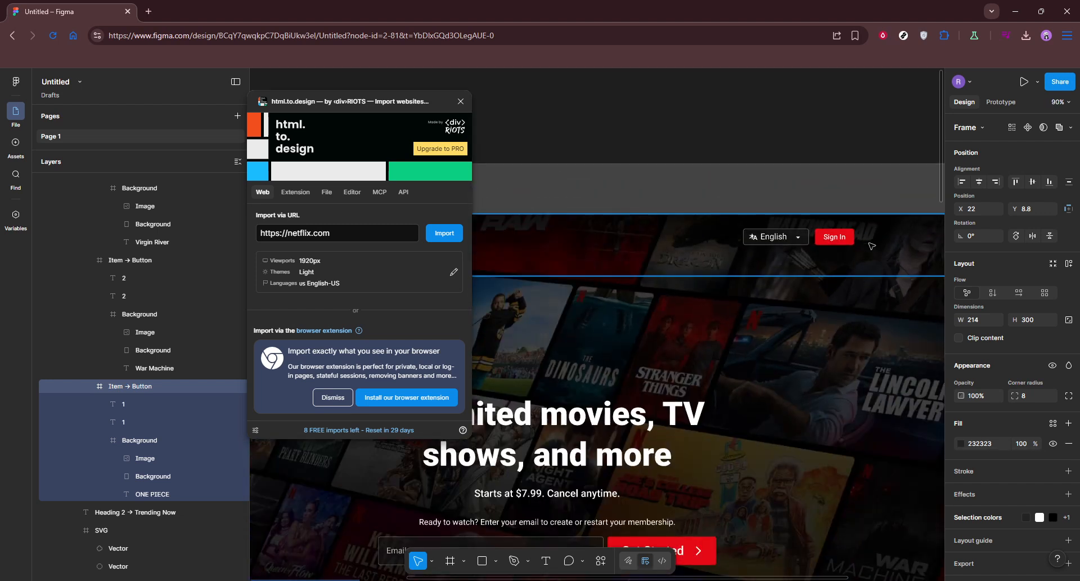
scroll(872, 245, down, 2)
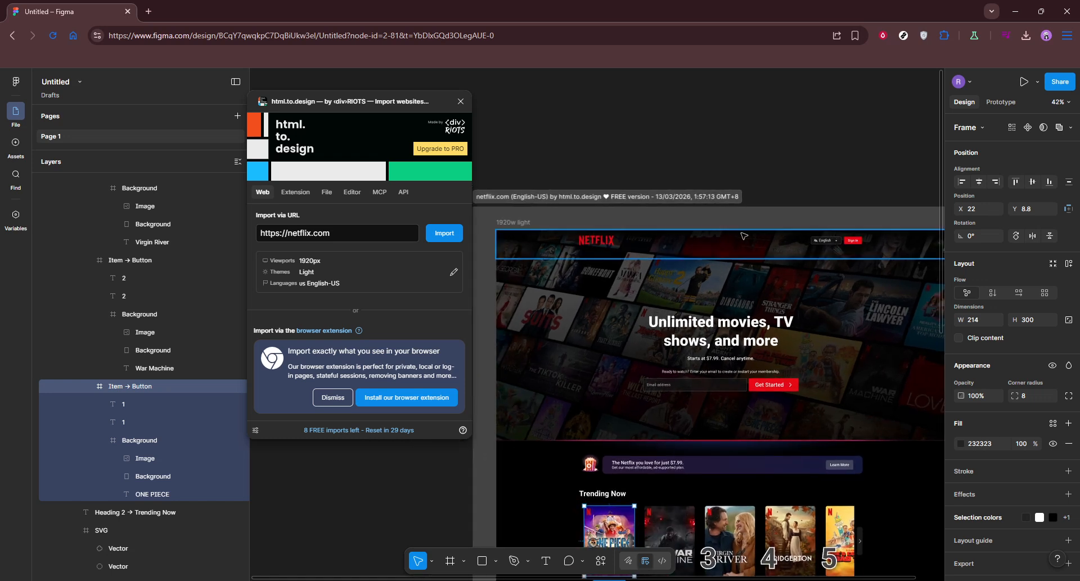
- Select the Netflix logo frame nested inside the page header to inspect its layers and properties
scroll(612, 232, up, 5)
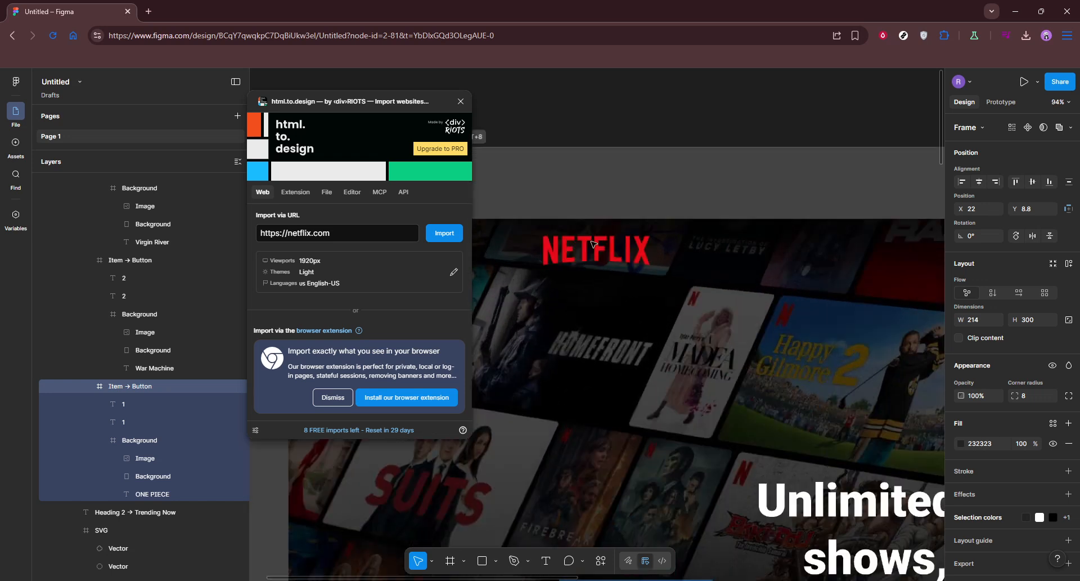
scroll(594, 244, up, 4)
click(620, 246)
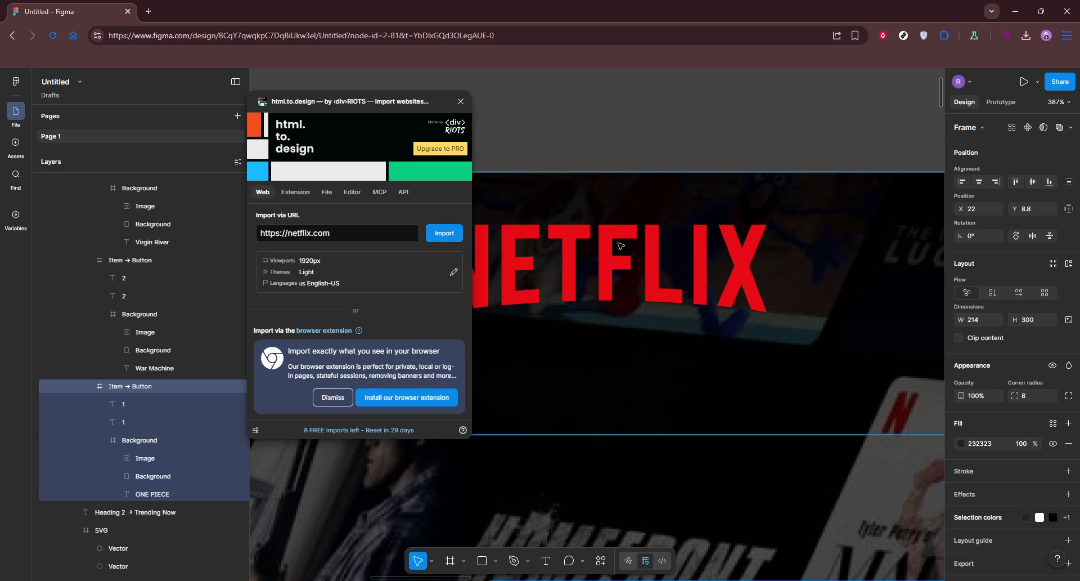
double_click(619, 236)
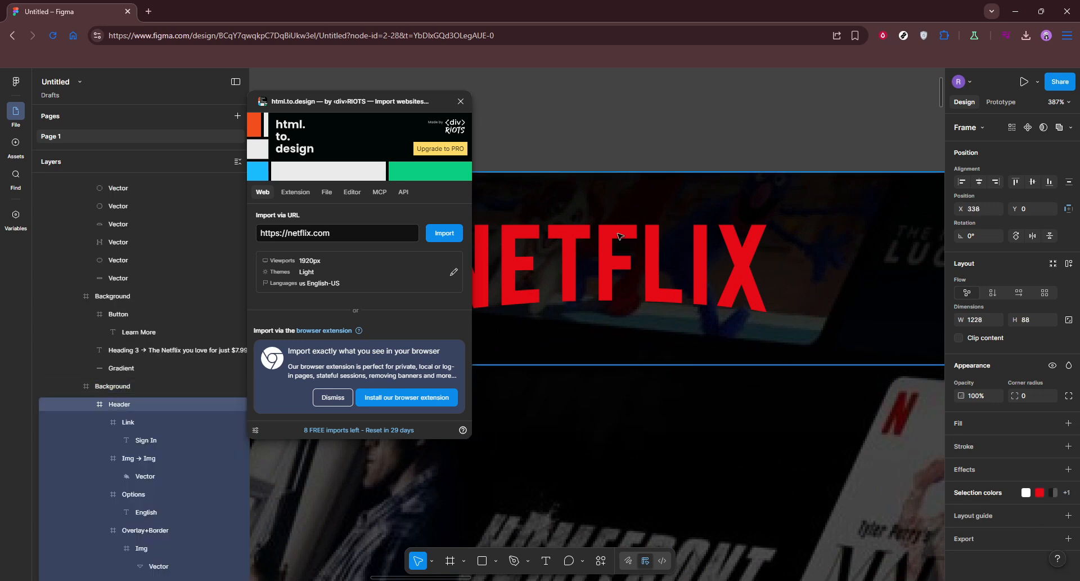
double_click(619, 236)
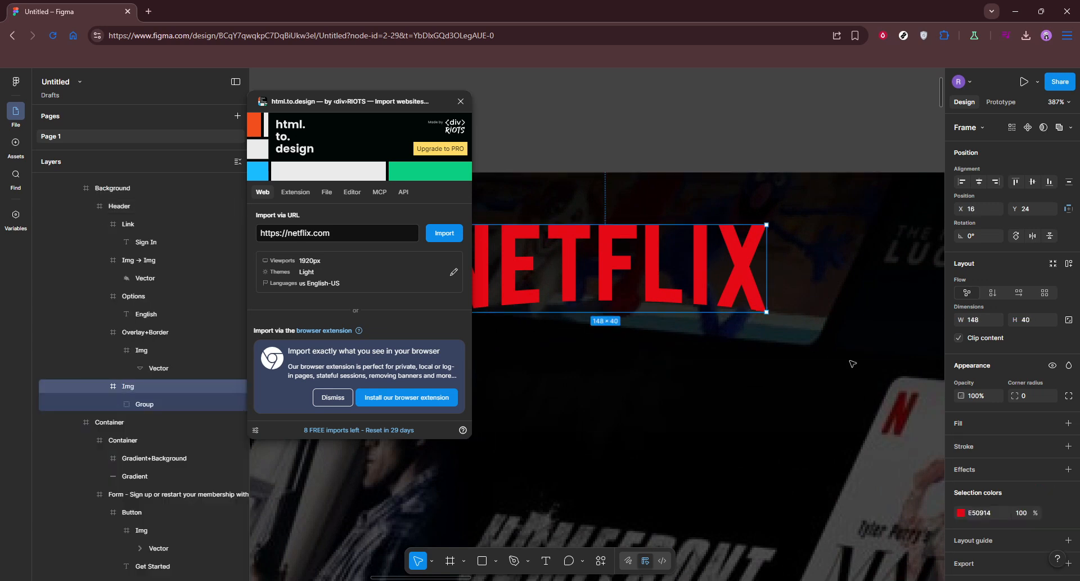